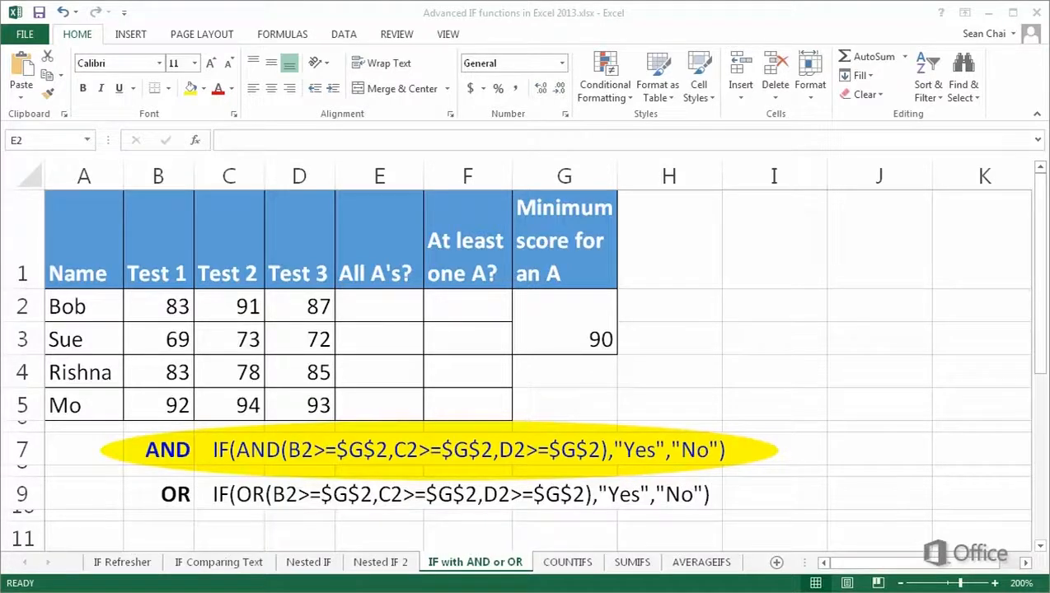
Step: Begin an IF(AND( formula in cell E2 with the first condition B2>=$G$2, using an absolute reference to the minimum score
click(349, 308)
text(=)
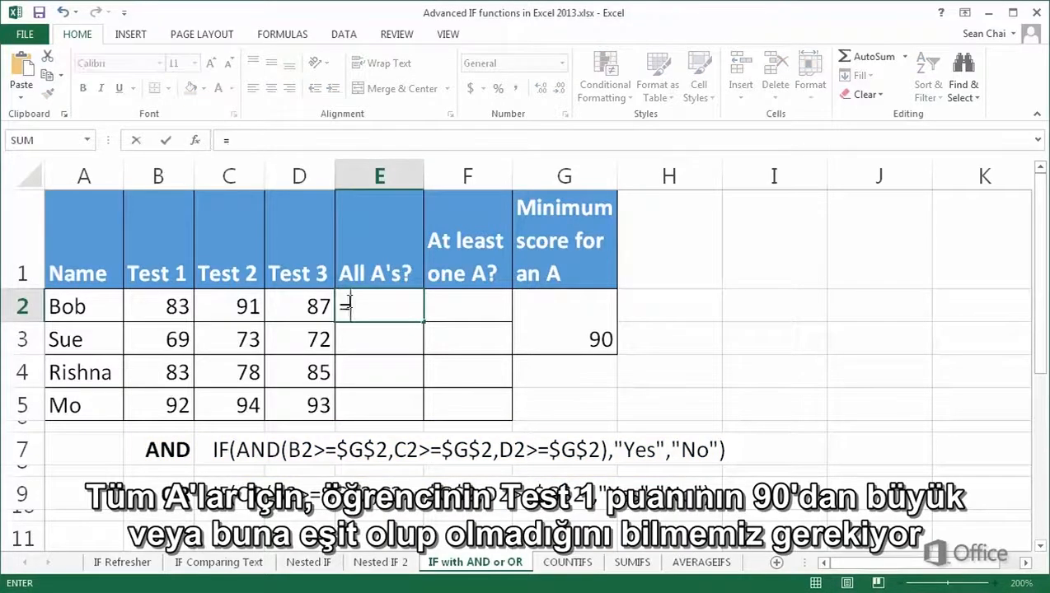
text(IF(AND)
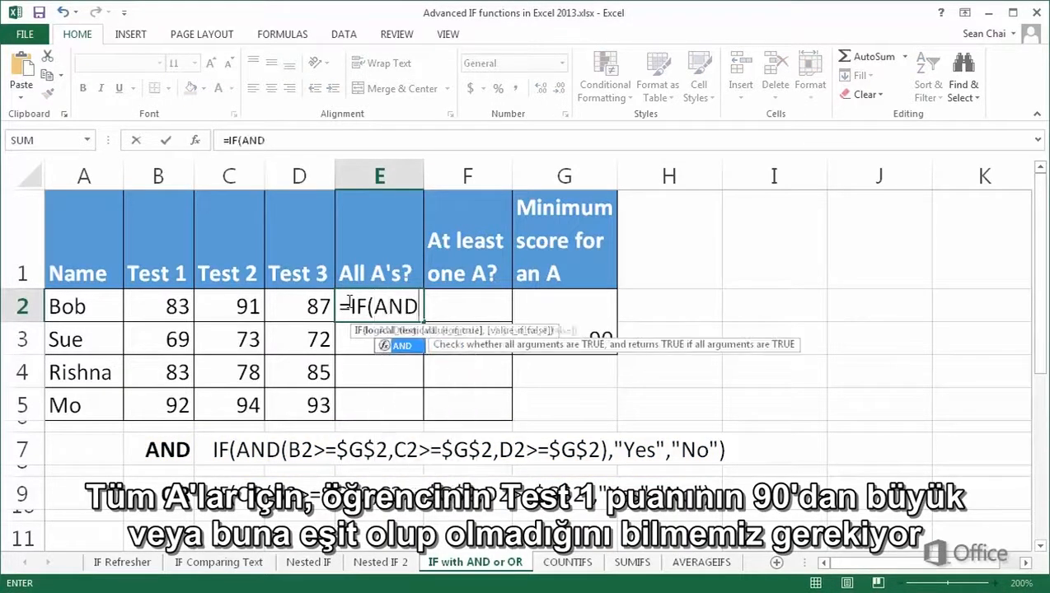
text(()
click(179, 304)
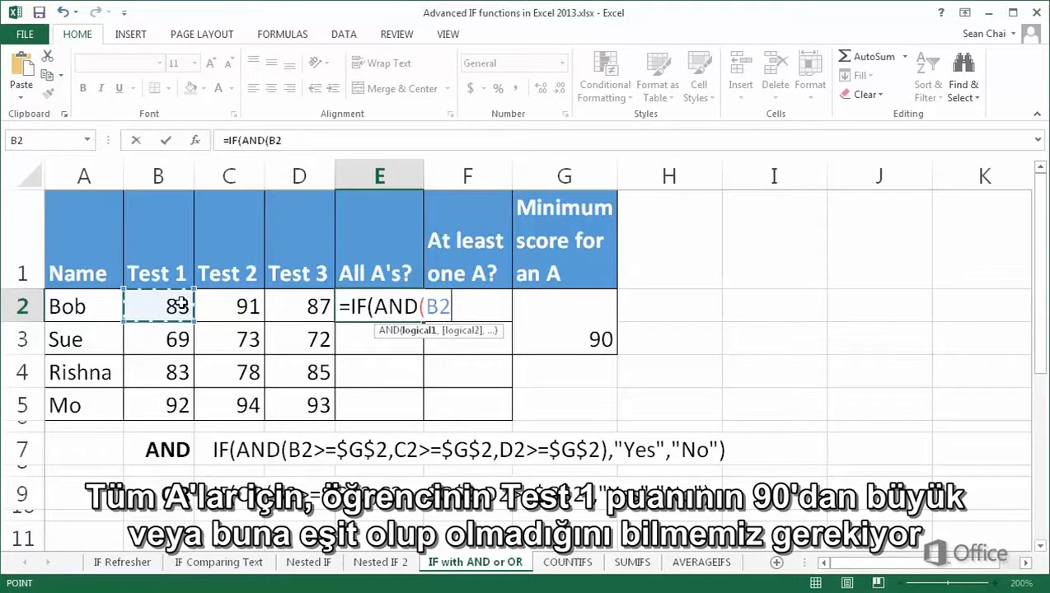
text(>=)
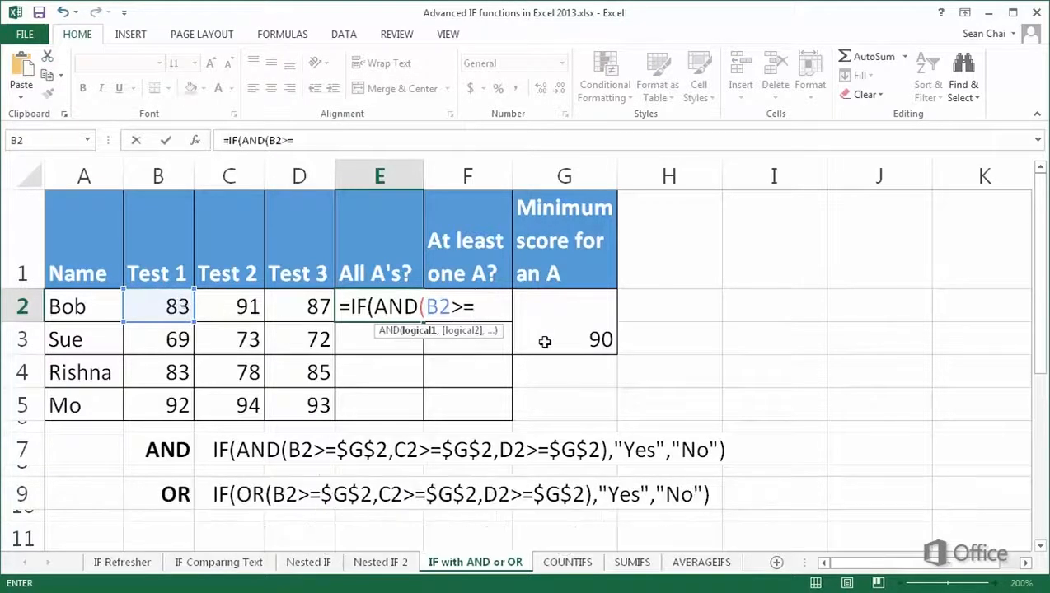
click(545, 342)
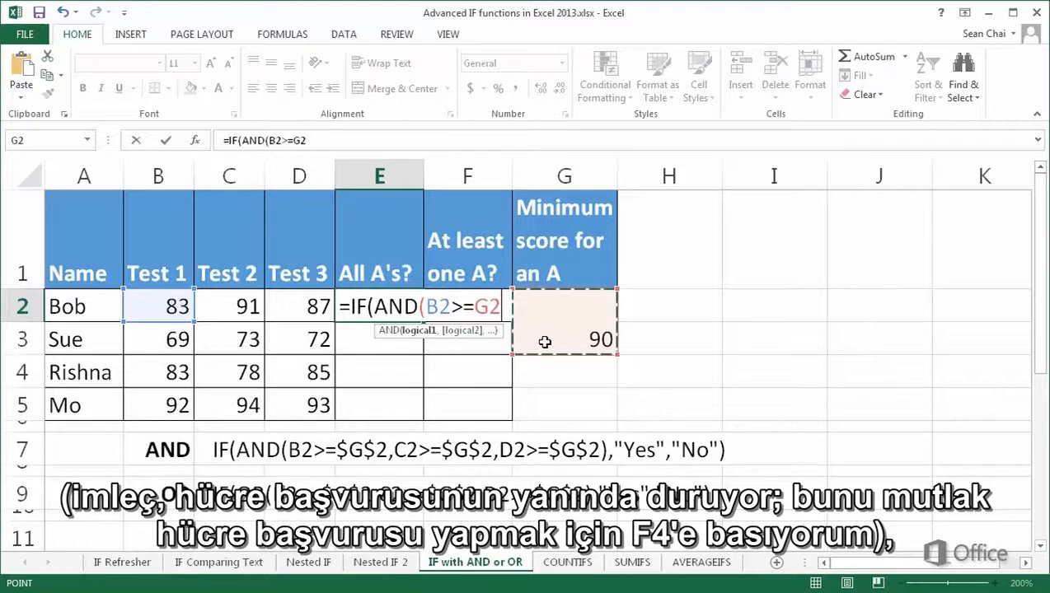
key(F4)
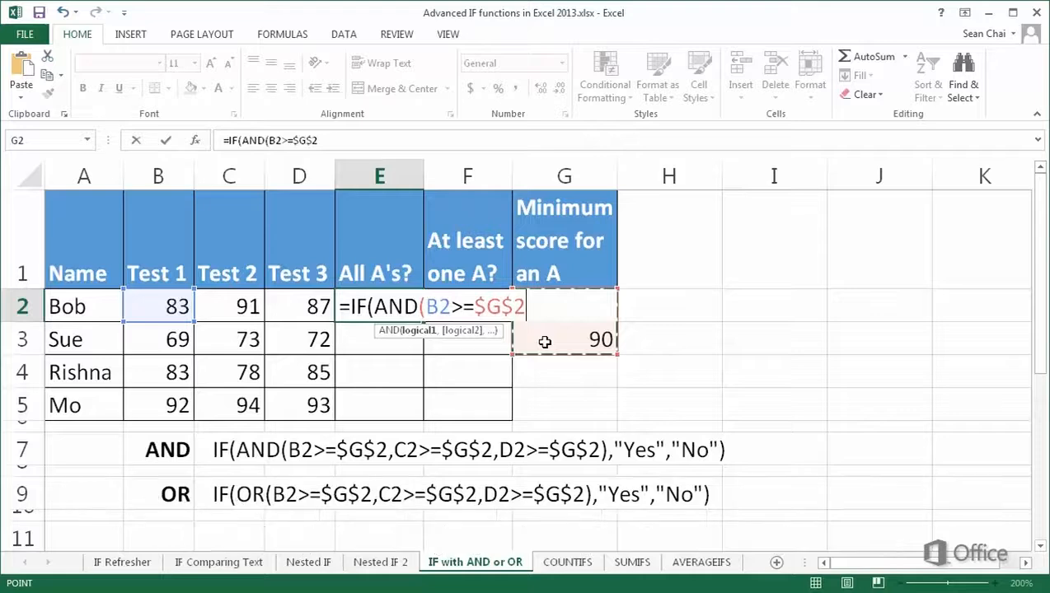
text(,)
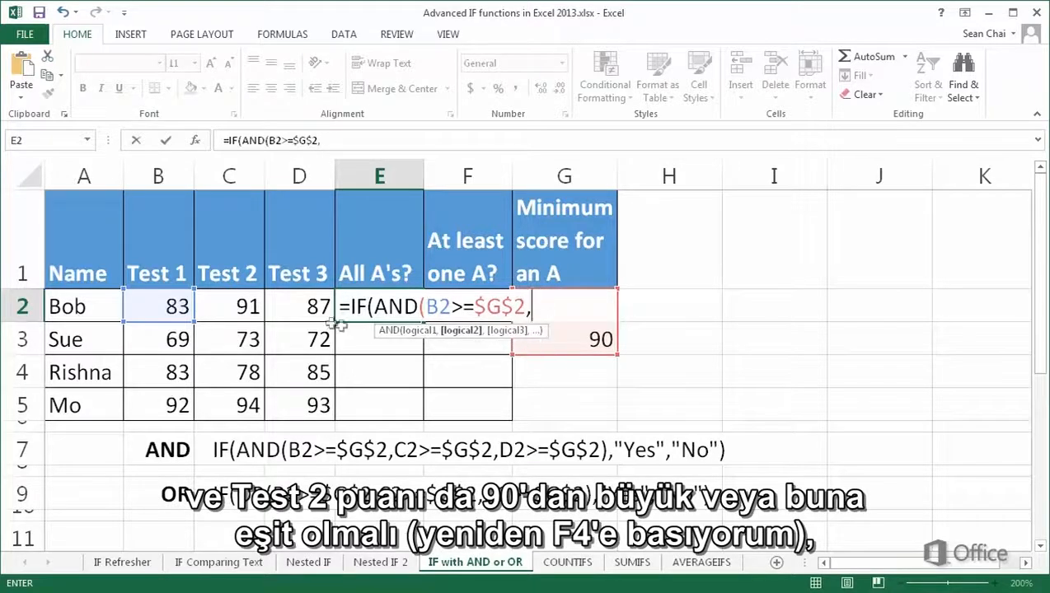
Step: Add the conditions C2>=$G$2 and D2>=$G$2 to the AND test in E2, keeping the minimum score reference absolute
click(244, 308)
text(>=)
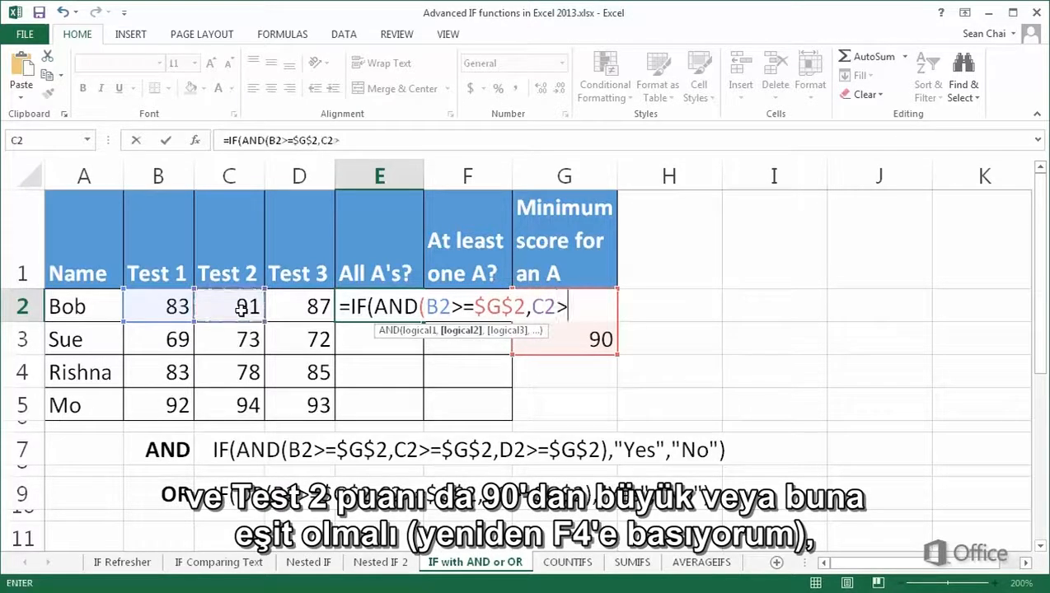
click(532, 341)
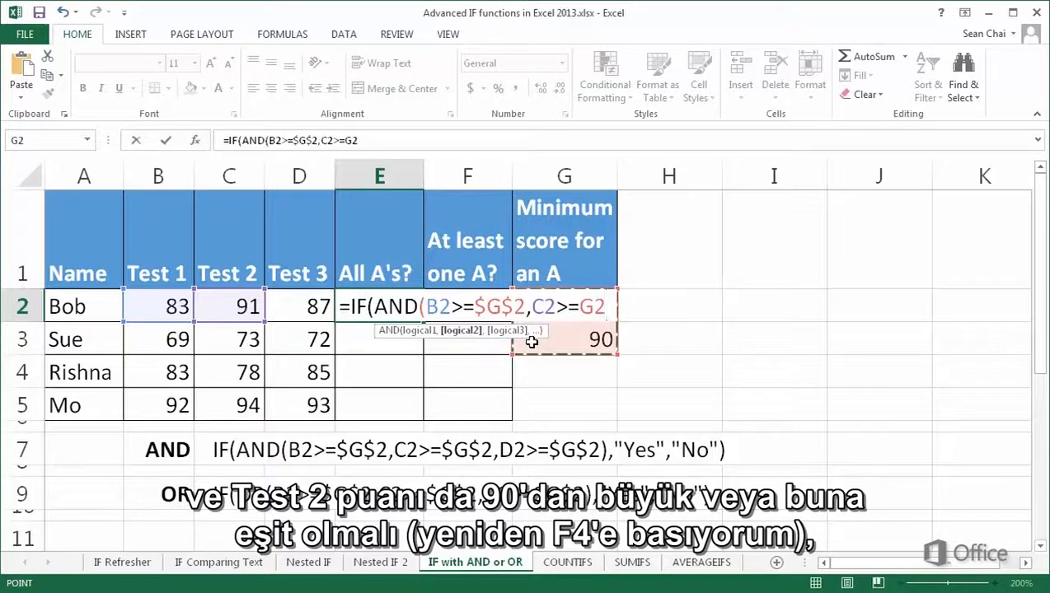
key(F4)
text(,)
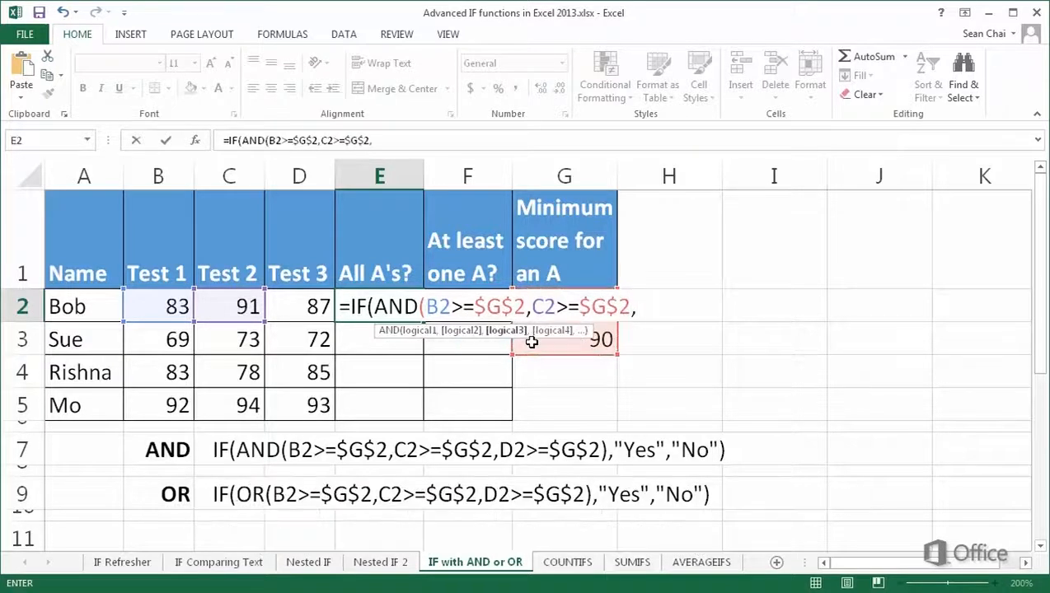
click(311, 306)
text(>=)
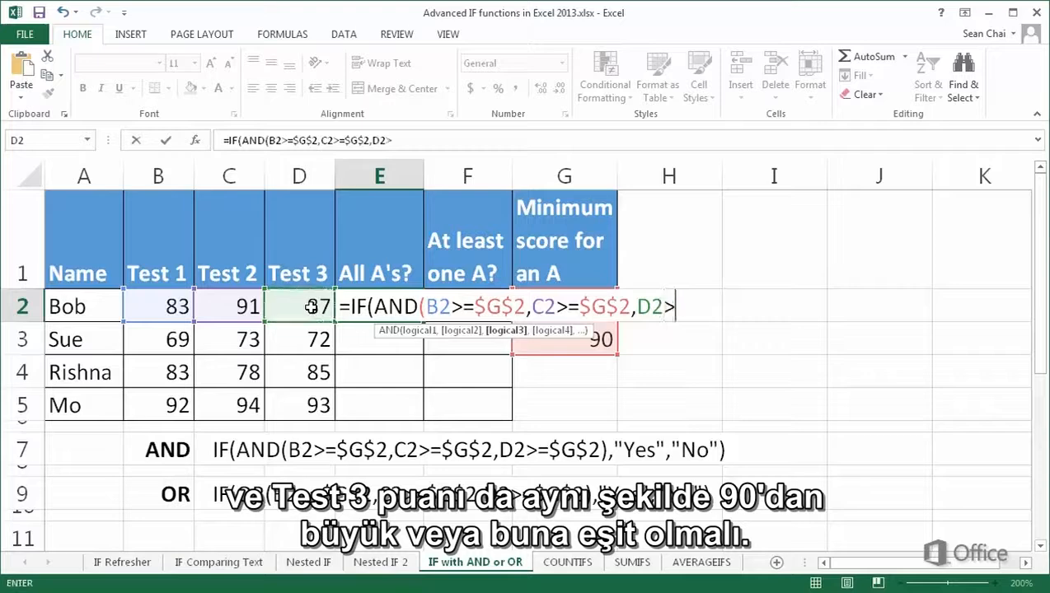
click(528, 347)
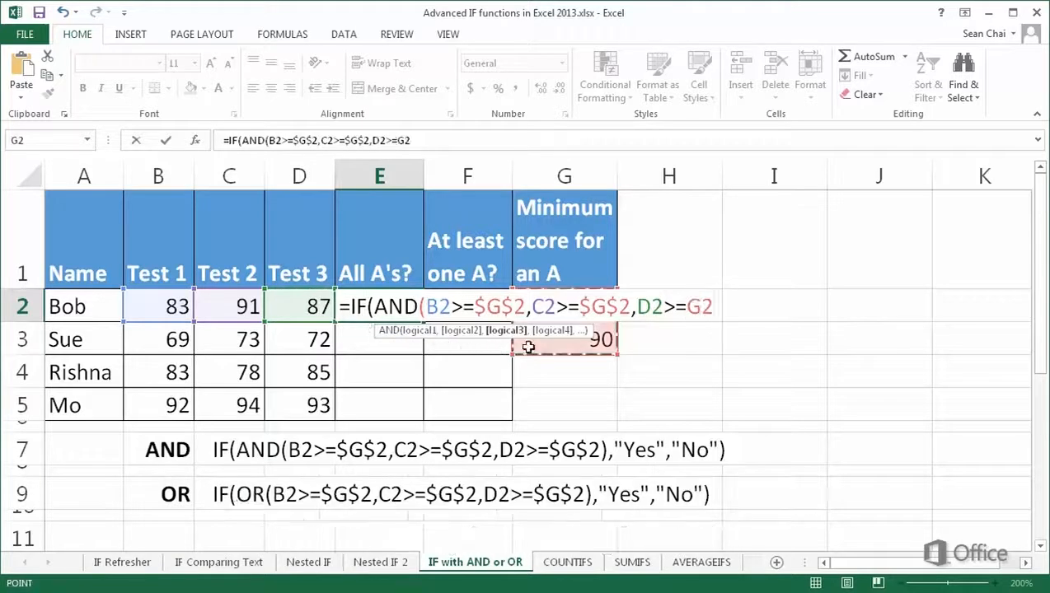
key(F4)
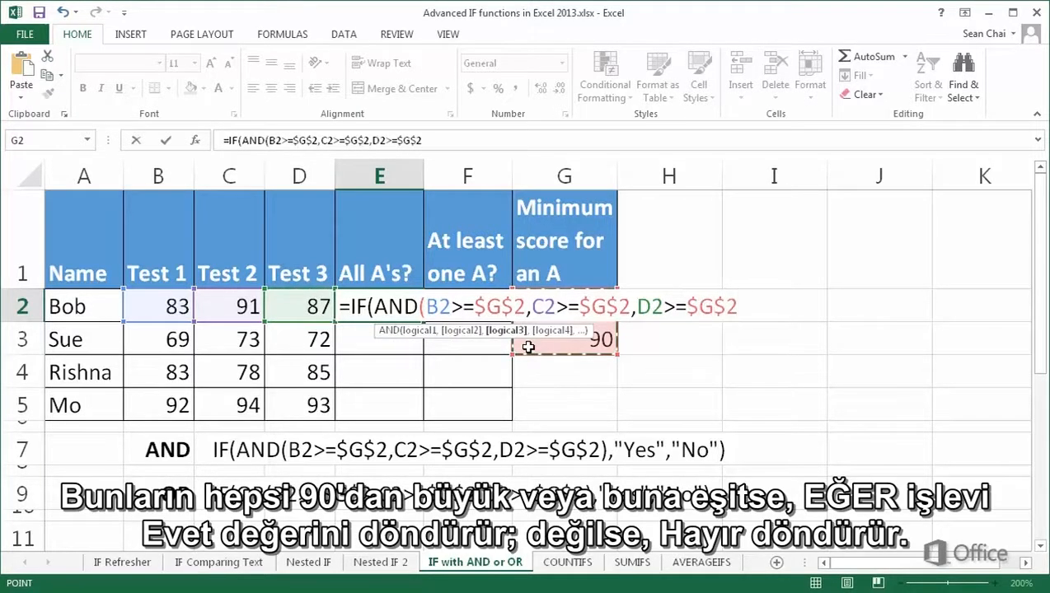
Step: Close the AND test in E2, complete the IF formula with "Yes" if true and "No" if false, and enter it
text()),"Ye)
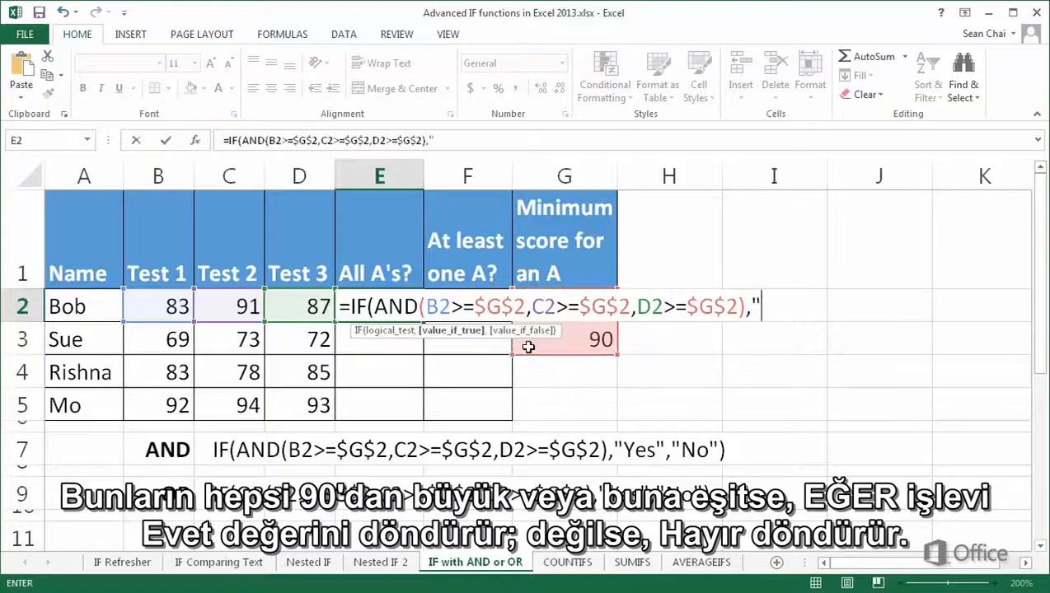
text(s)
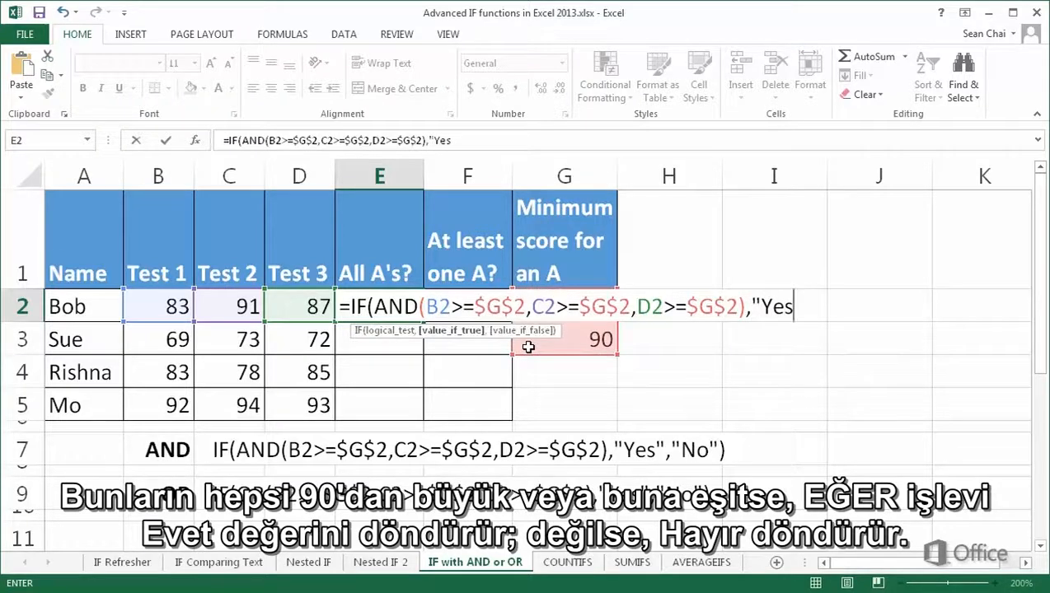
text(","No)
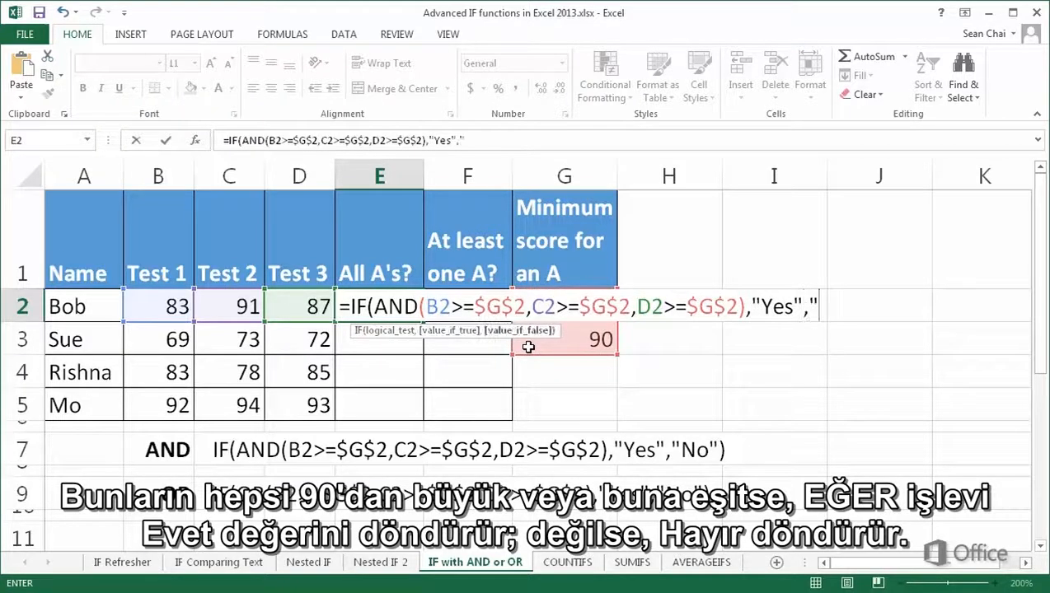
text("))
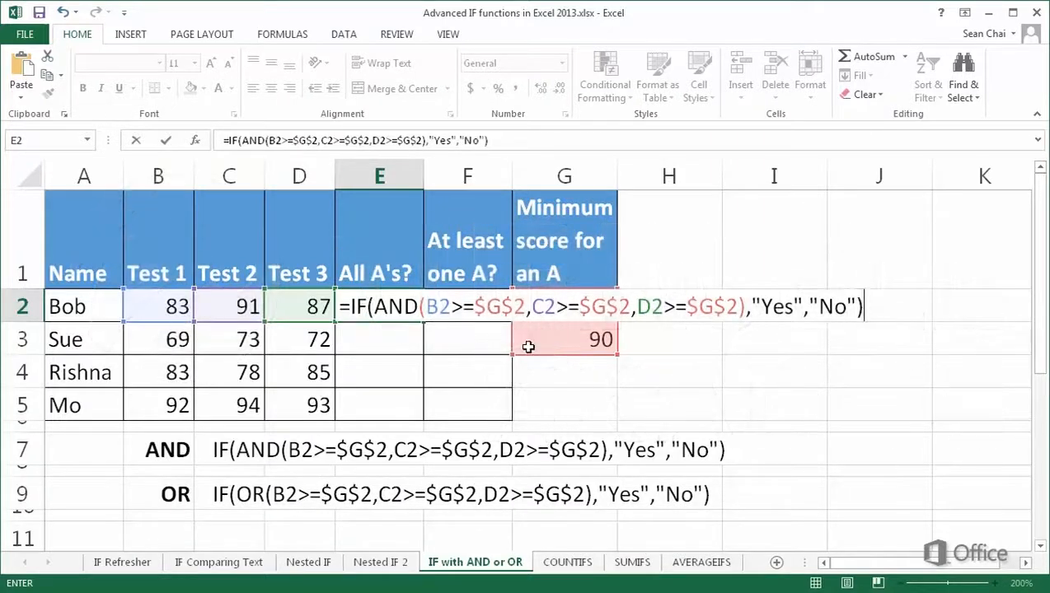
key(Return)
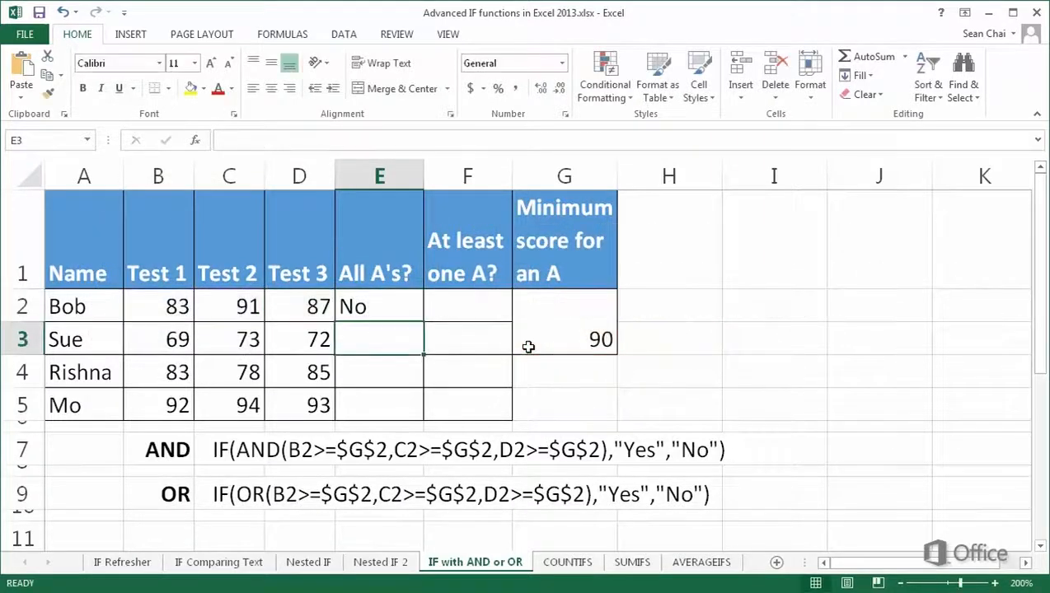
Step: Fill the All A's? formula from E2 down through E5
click(403, 310)
drag(422, 322, 418, 406)
click(561, 409)
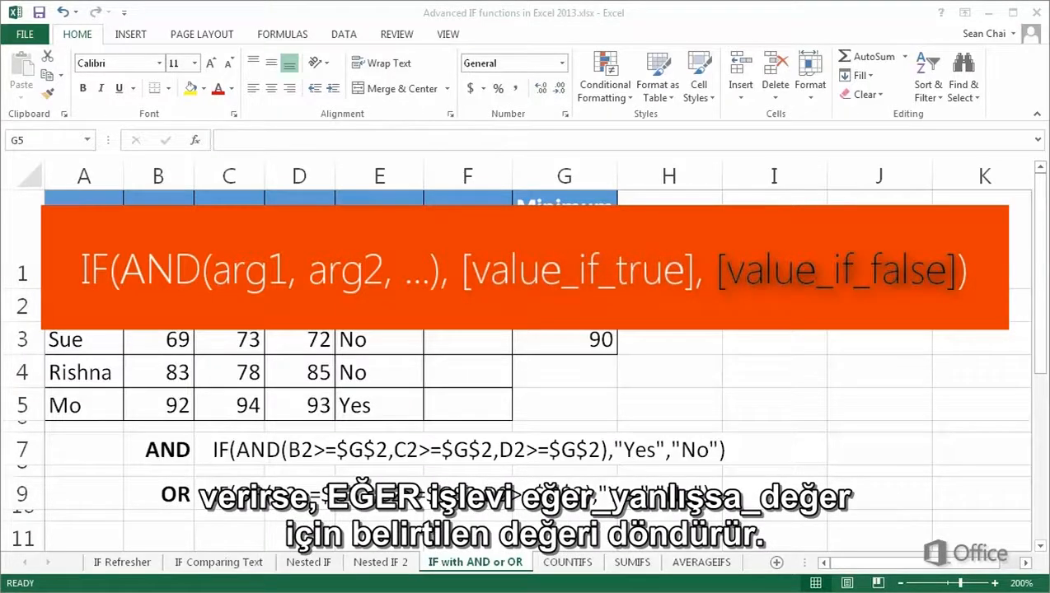
Step: Begin an IF(OR( formula in cell F2 with the first condition B2>=$G$2, using an absolute reference to the minimum score
click(436, 309)
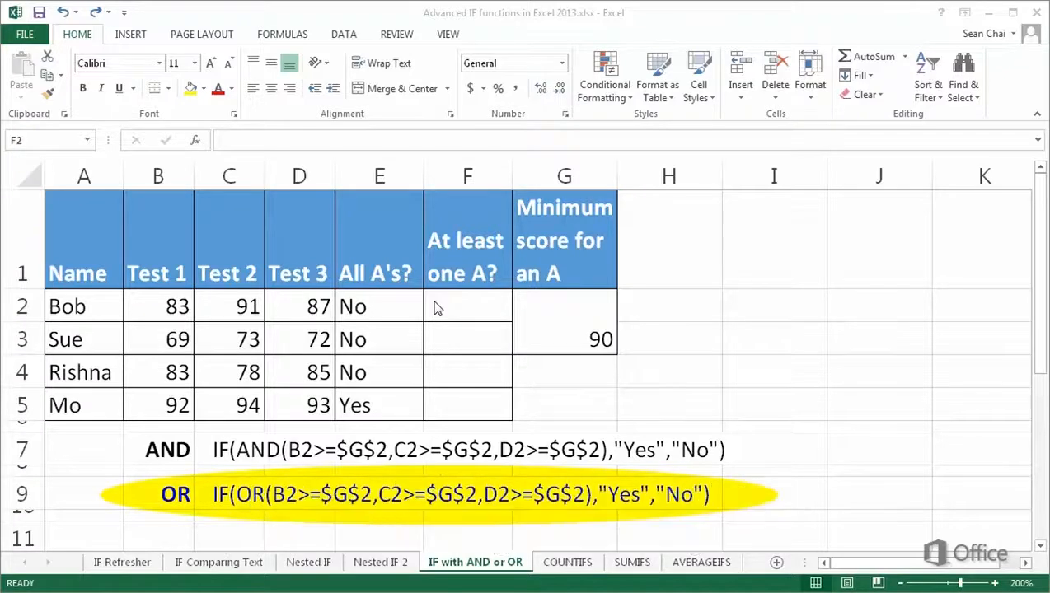
double_click(435, 303)
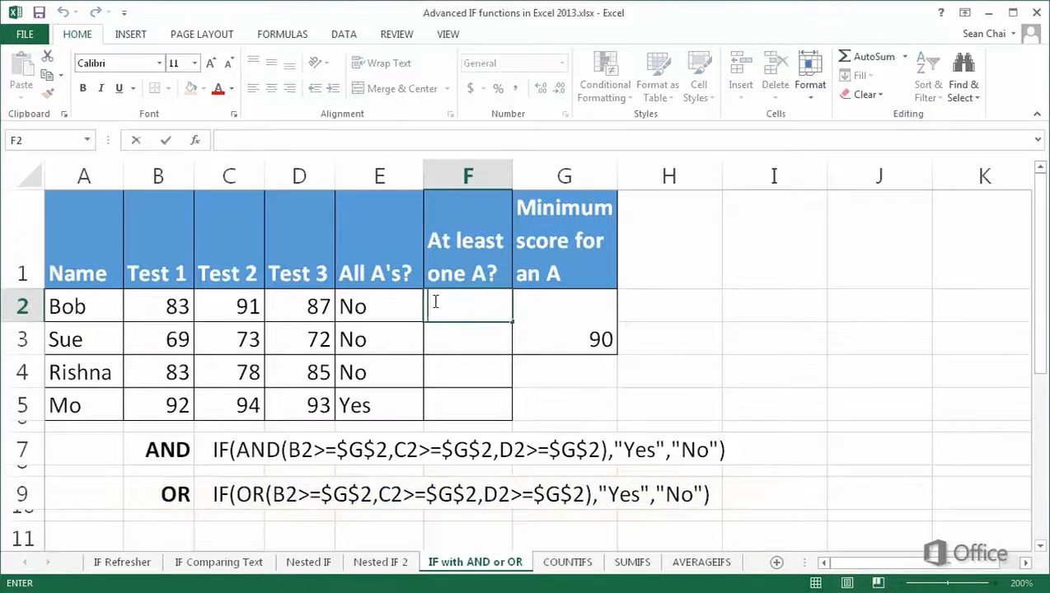
text(=IF()
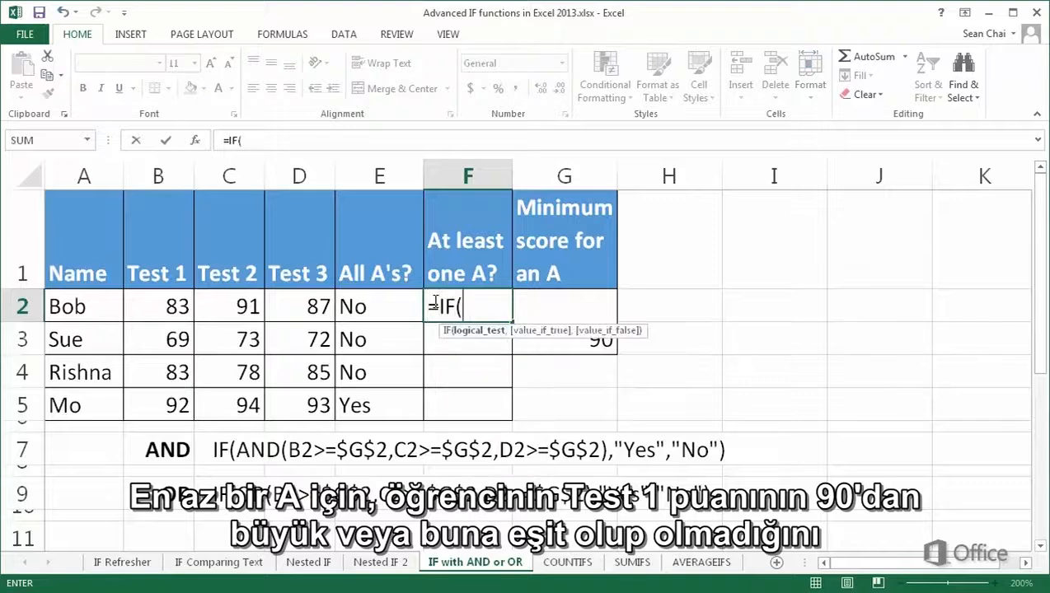
text(OR()
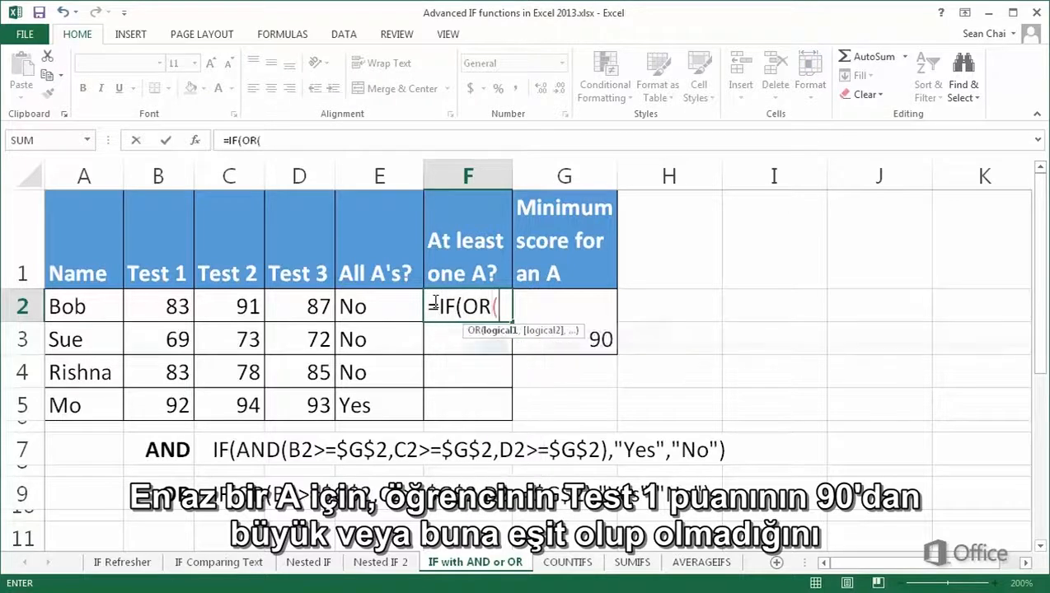
click(171, 306)
text(>=)
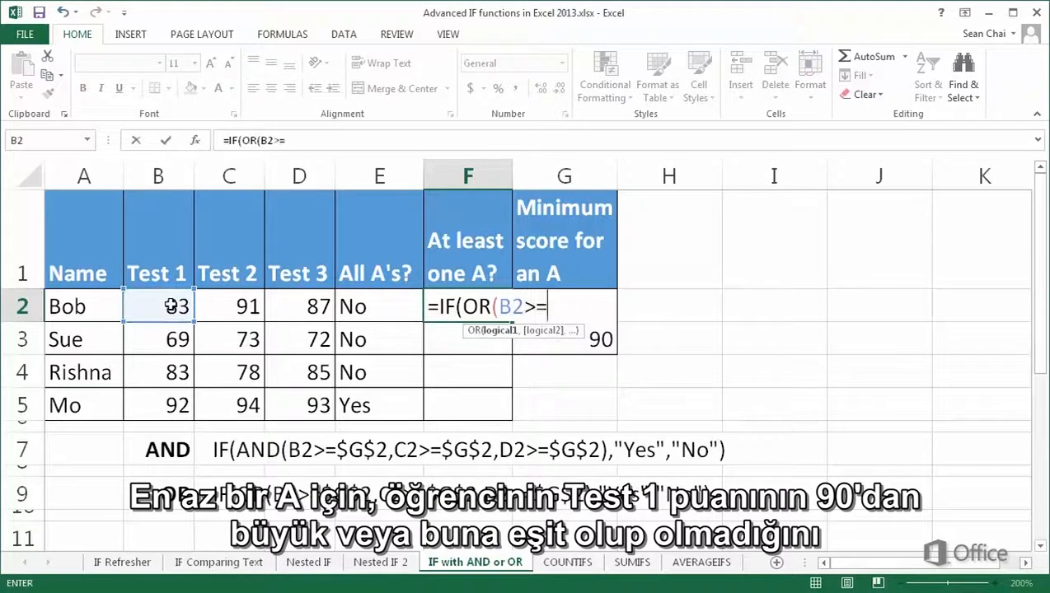
click(531, 351)
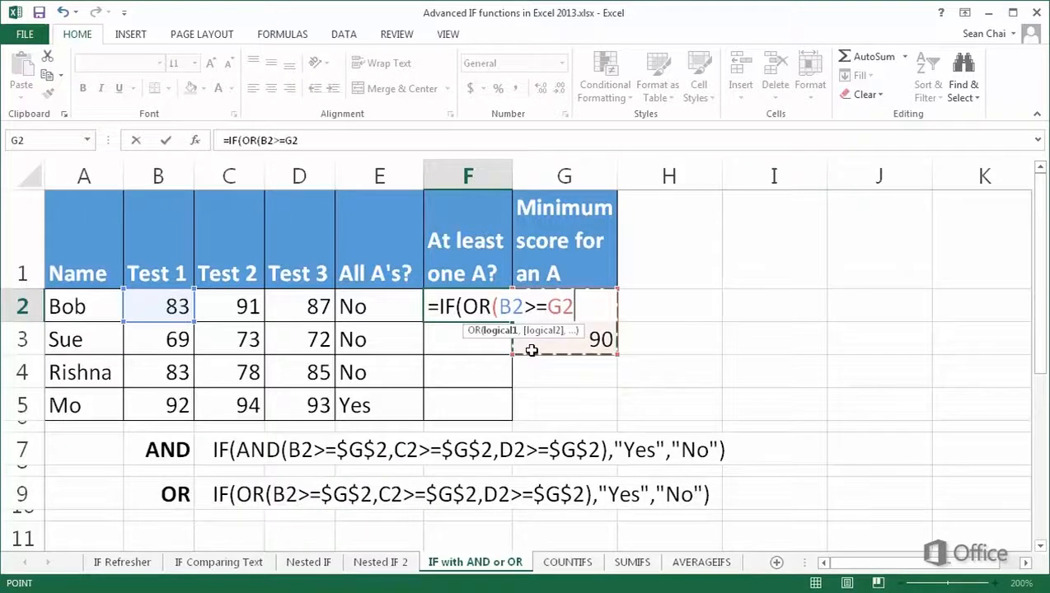
key(F4)
text(,)
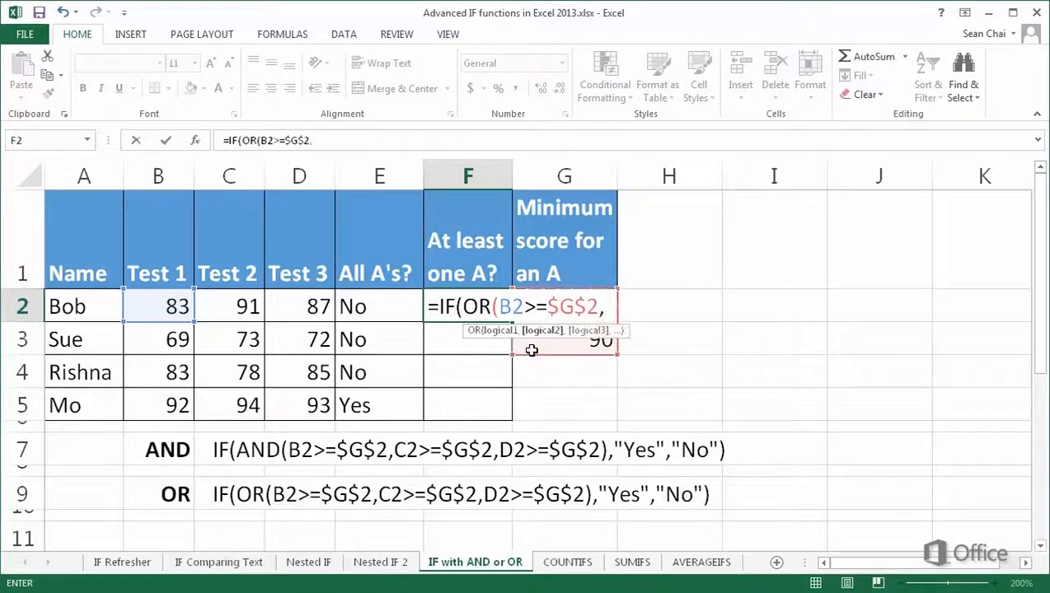
Step: Add the conditions C2>=$G$2 and D2>=$G$2 to the OR test in F2, keeping the minimum score reference absolute
click(247, 306)
text(>=)
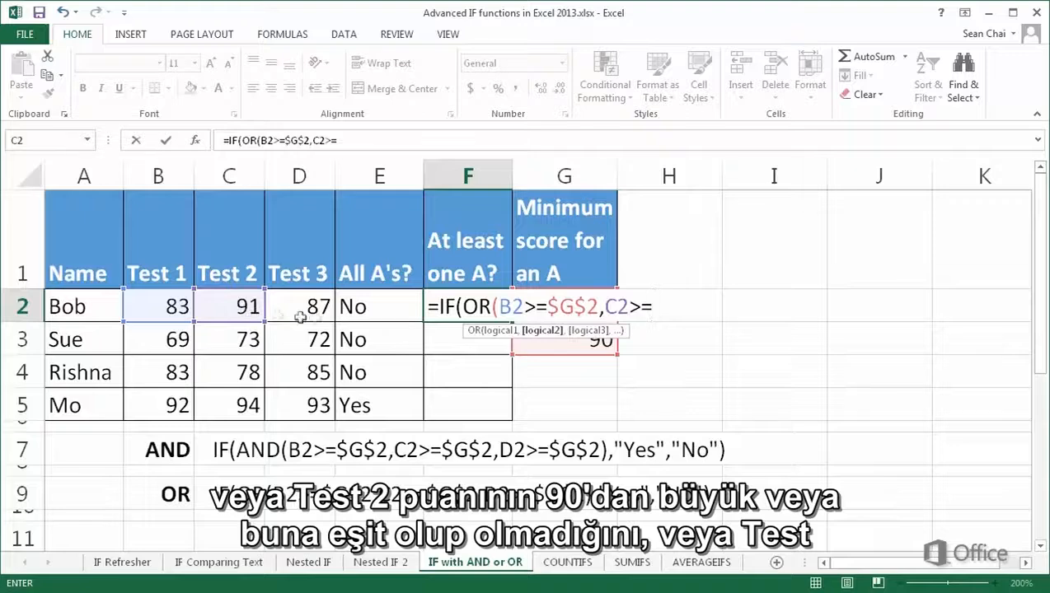
click(535, 343)
key(F4)
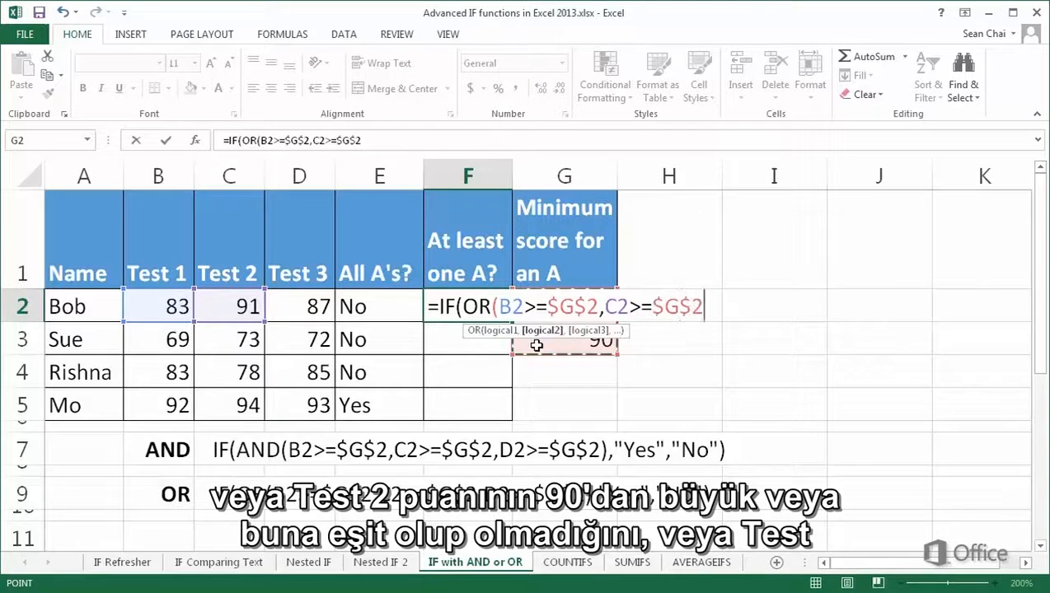
text(,)
click(310, 308)
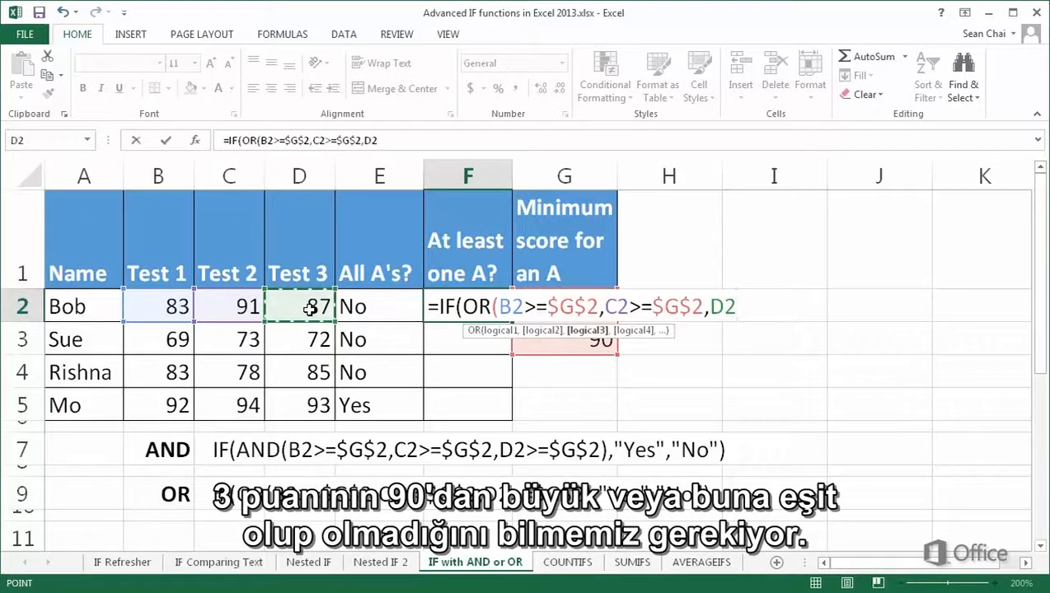
text(>=)
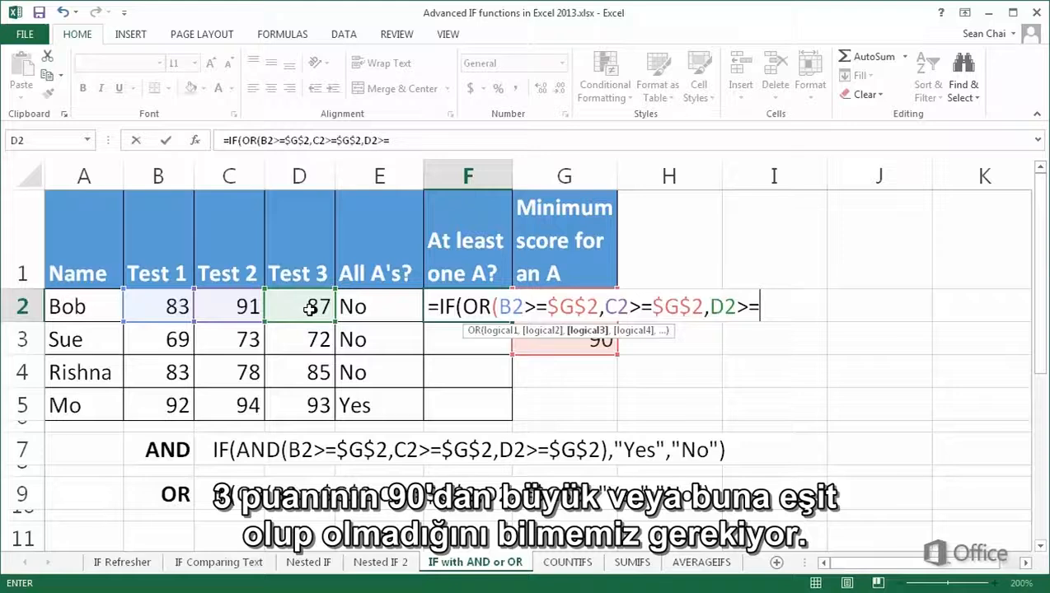
click(543, 345)
key(F4)
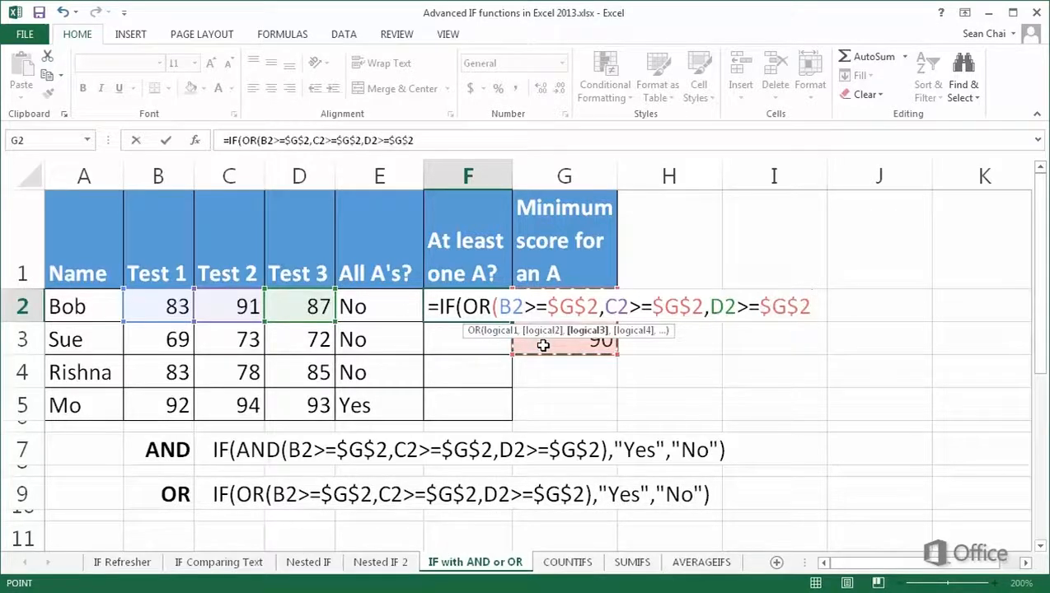
Step: Close the OR test in F2, complete the IF formula with "Yes" if true and "No" if false, and enter it
text(),)
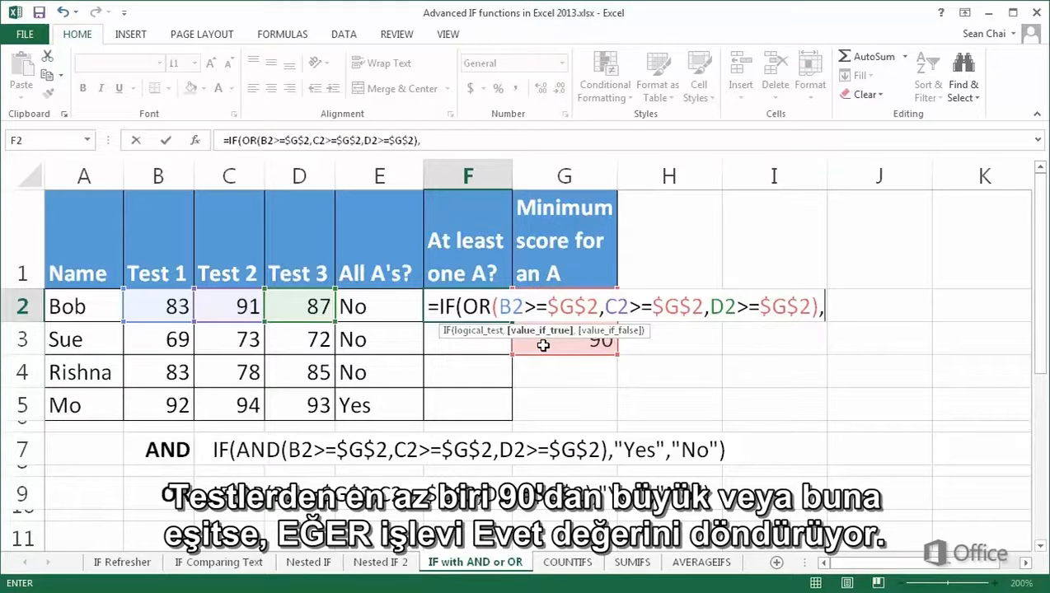
text("Yes")
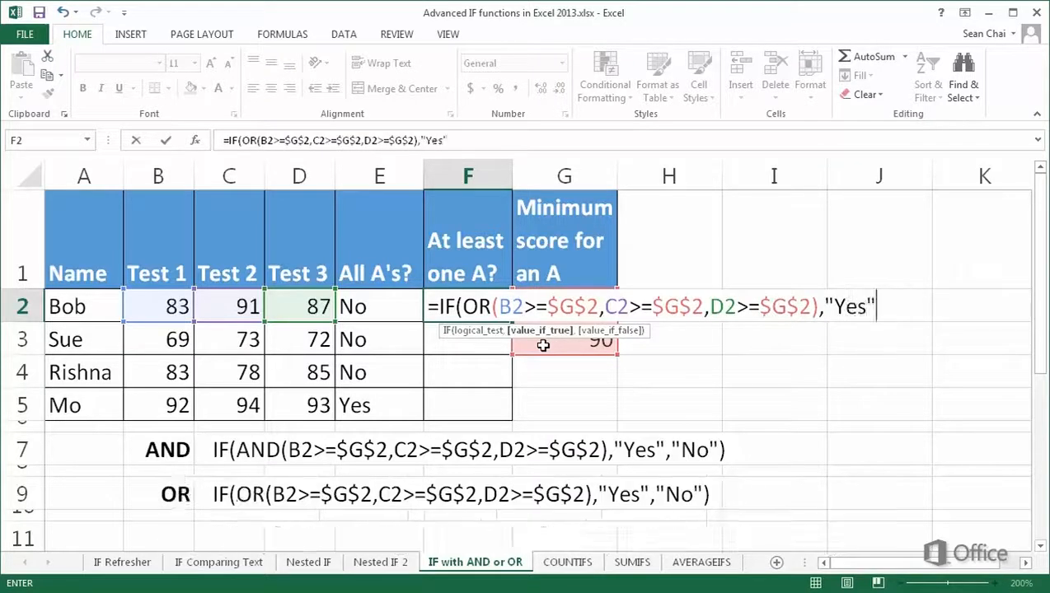
text(,)
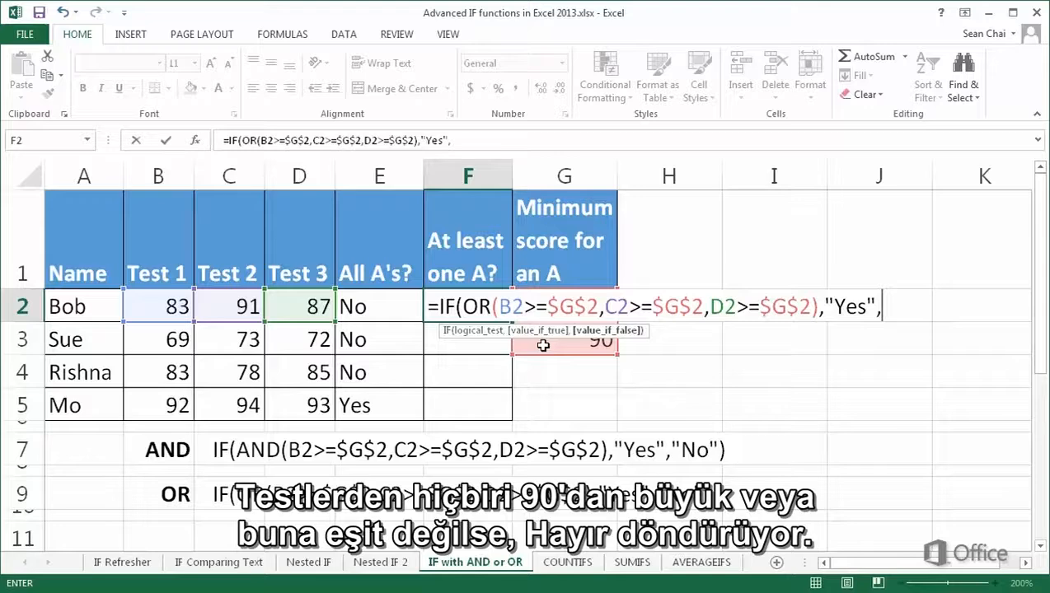
text("No"))
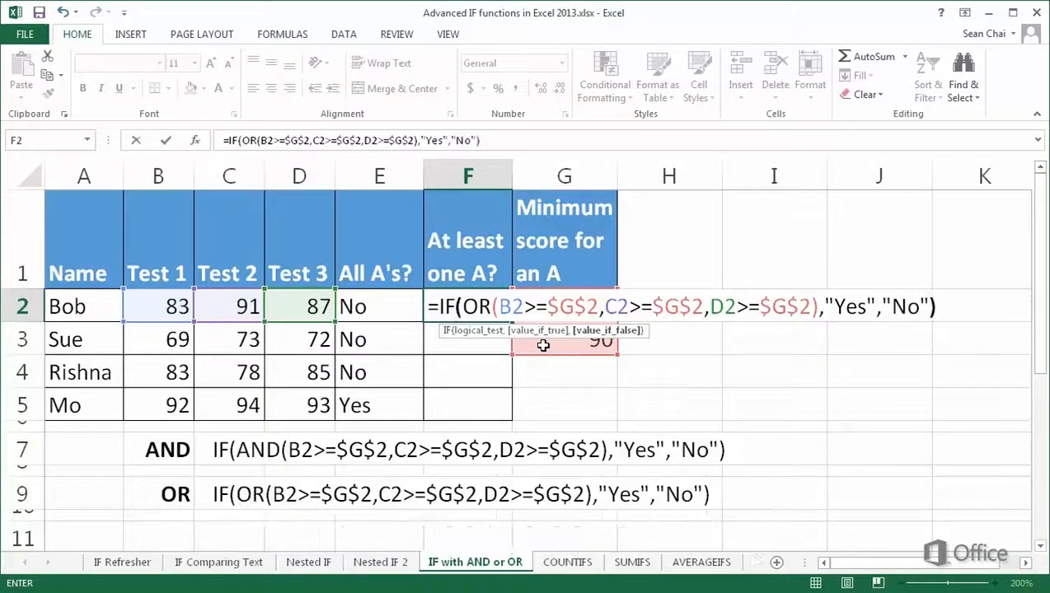
key(Return)
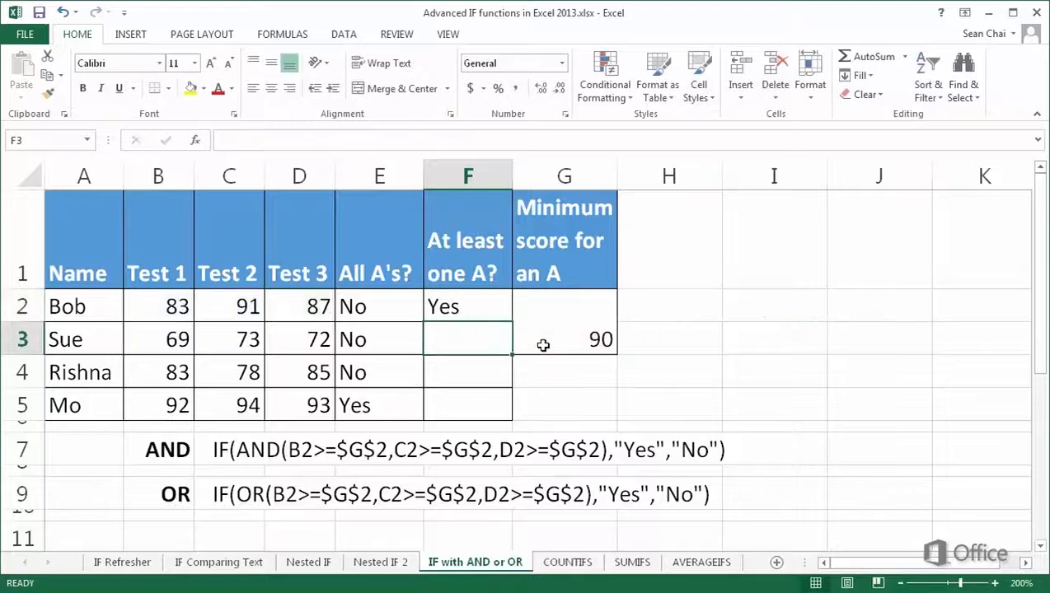